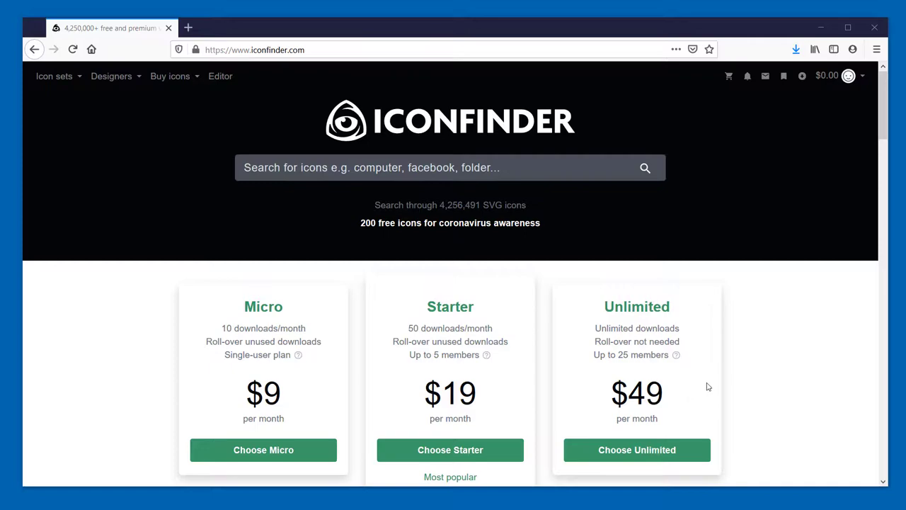
Step: Scroll the Iconfinder home page down to the Featured free icon sets, including Logo & Brand
scroll(735, 384, down, 1)
scroll(734, 383, down, 6)
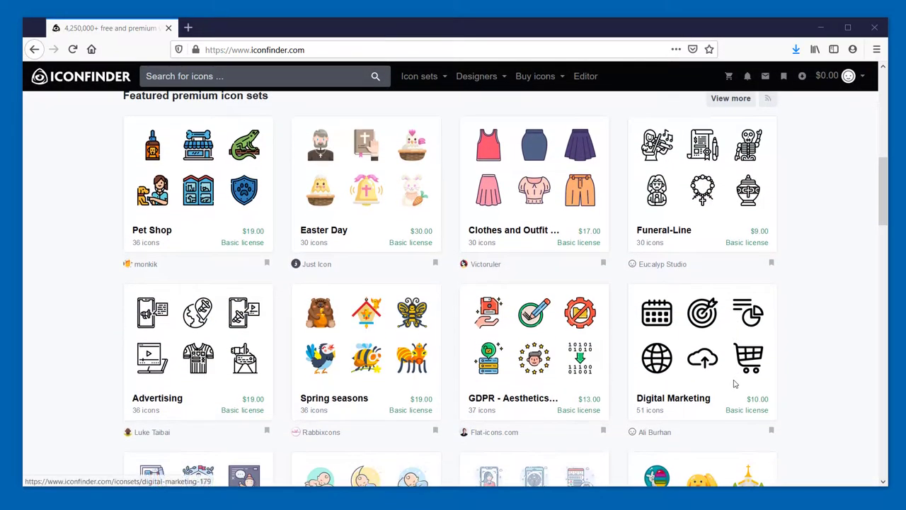
scroll(734, 384, up, 1)
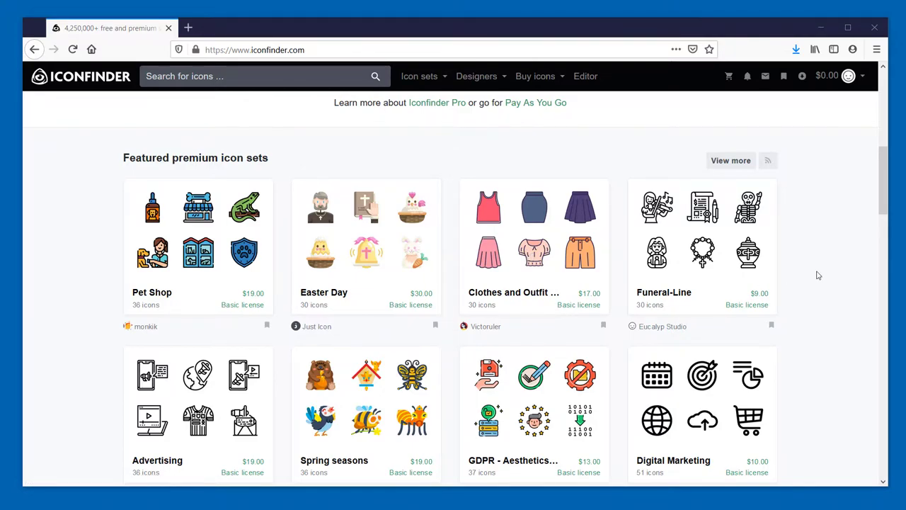
scroll(818, 276, down, 7)
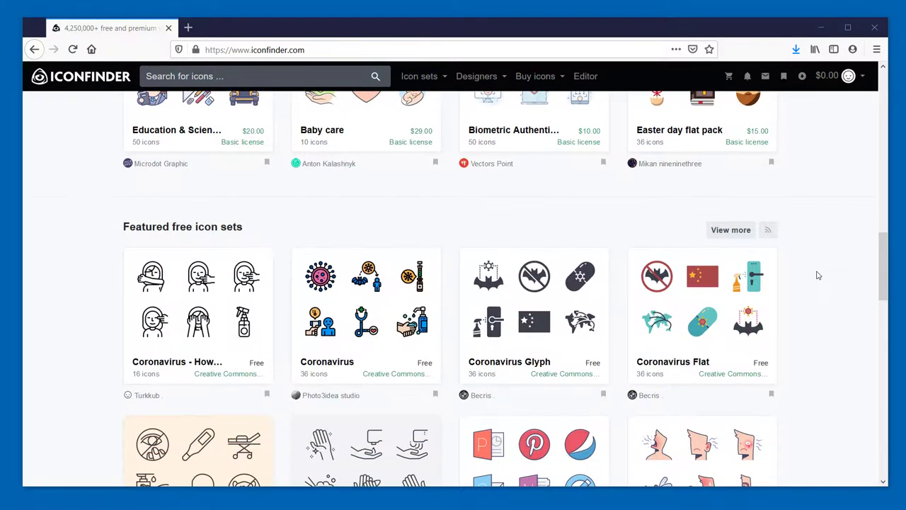
scroll(818, 276, down, 2)
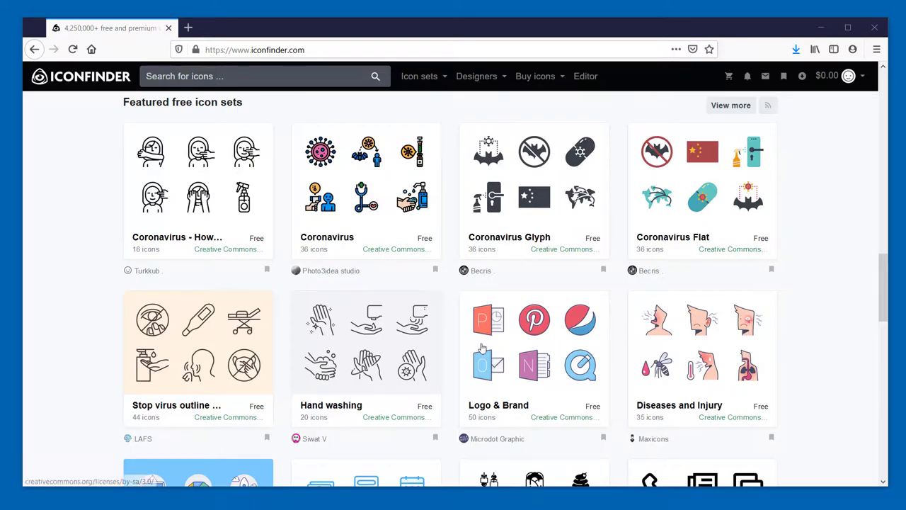
Step: Download the Adobe icon from the Logo & Brand set in SVG format
click(553, 357)
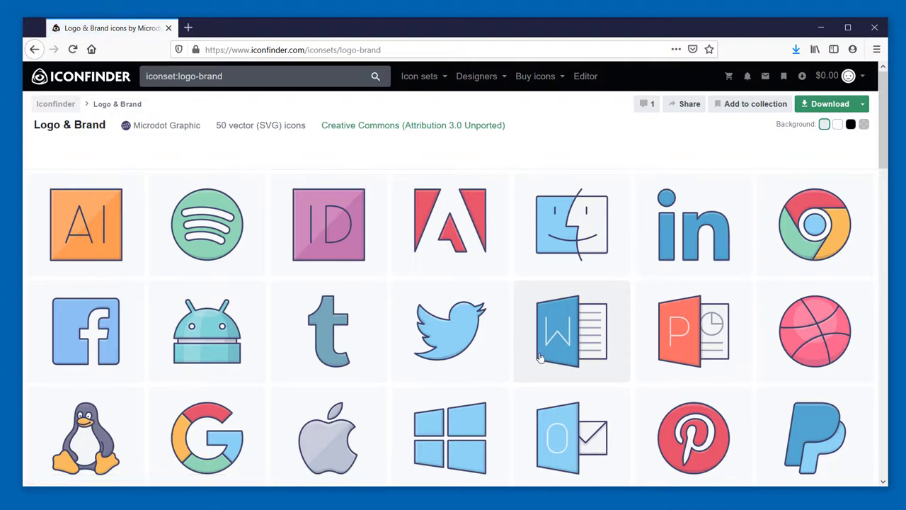
click(451, 229)
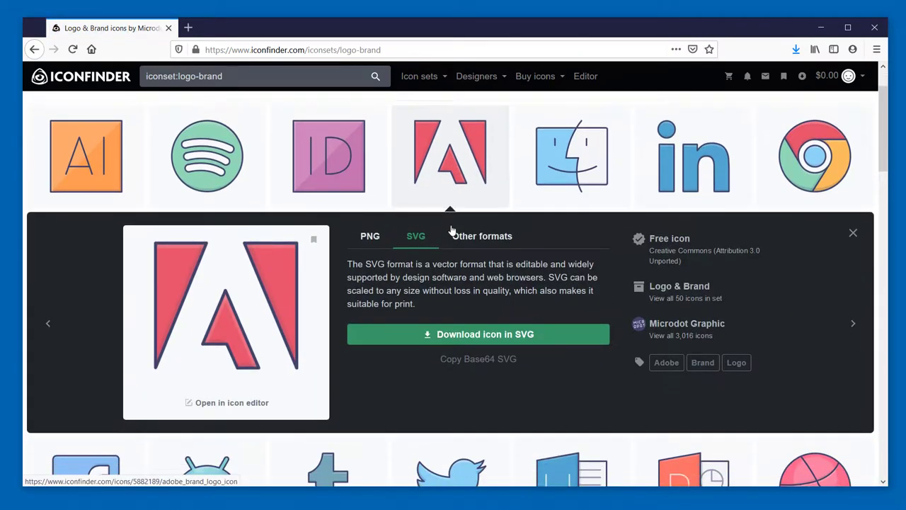
click(370, 224)
click(411, 227)
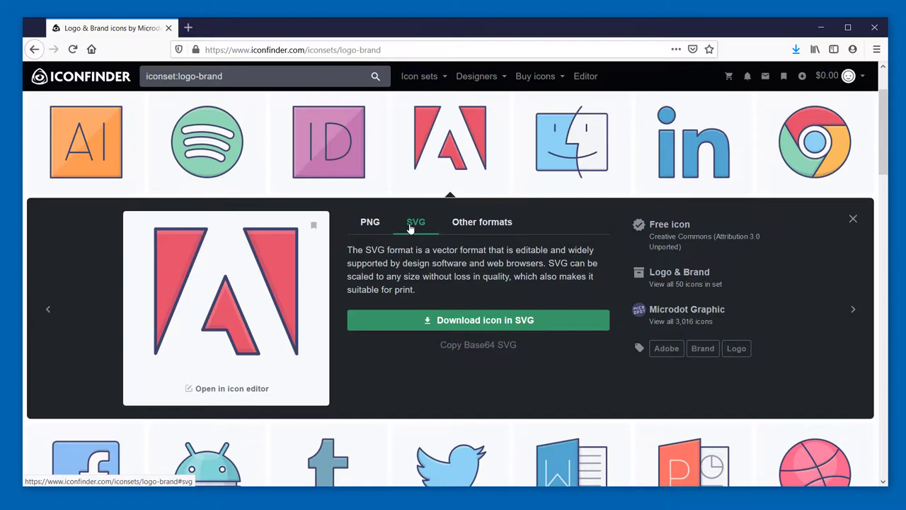
click(480, 322)
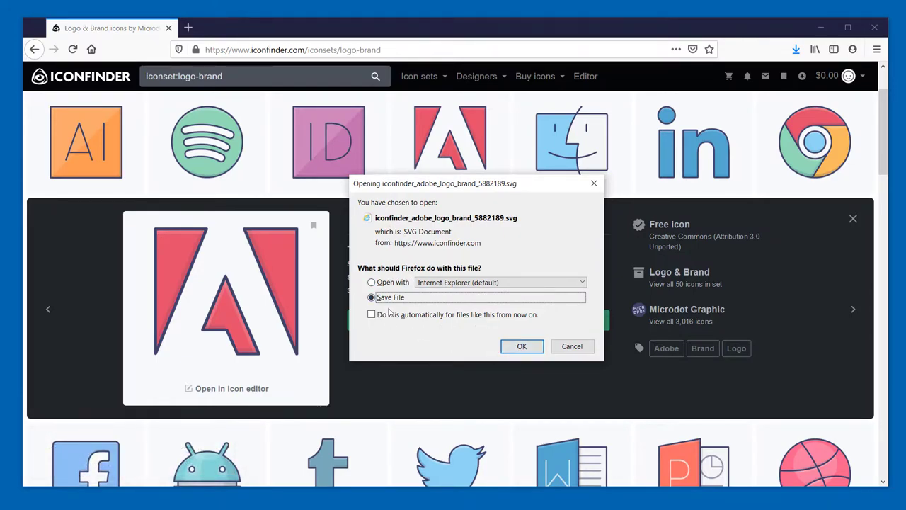
Step: Save iconfinder_adobe_logo_brand_5882189.svg and insert it onto slide 1 via Media > SVG
click(504, 344)
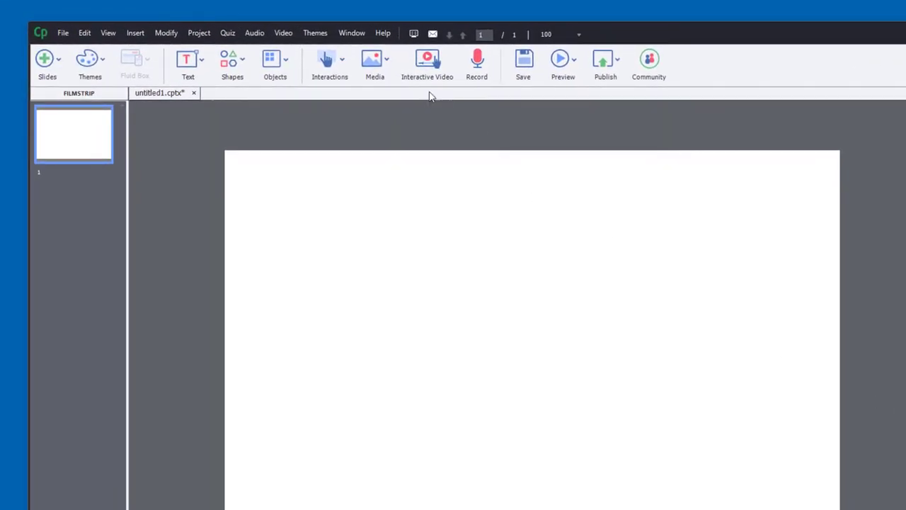
click(387, 63)
click(386, 120)
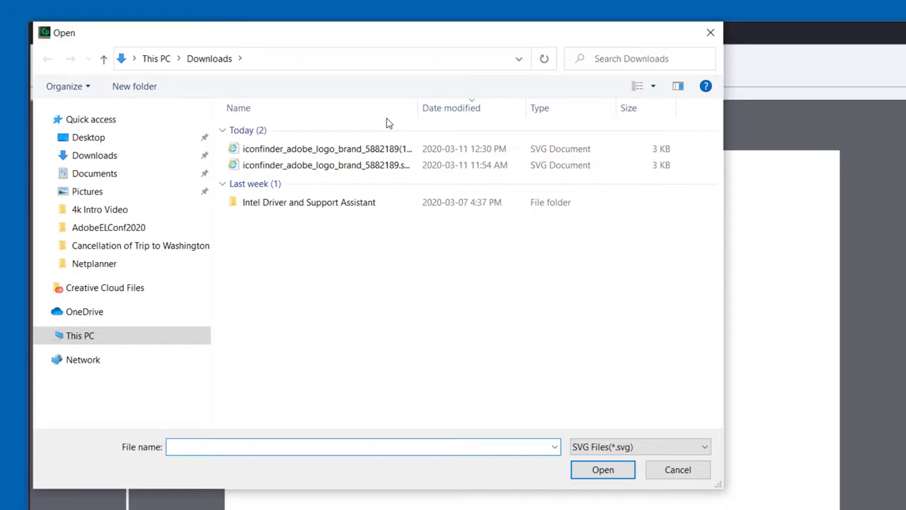
click(352, 165)
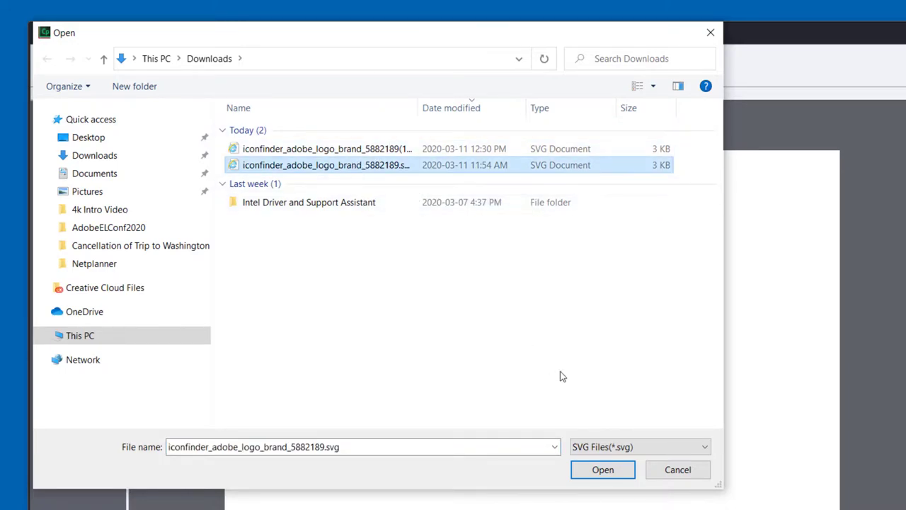
click(620, 471)
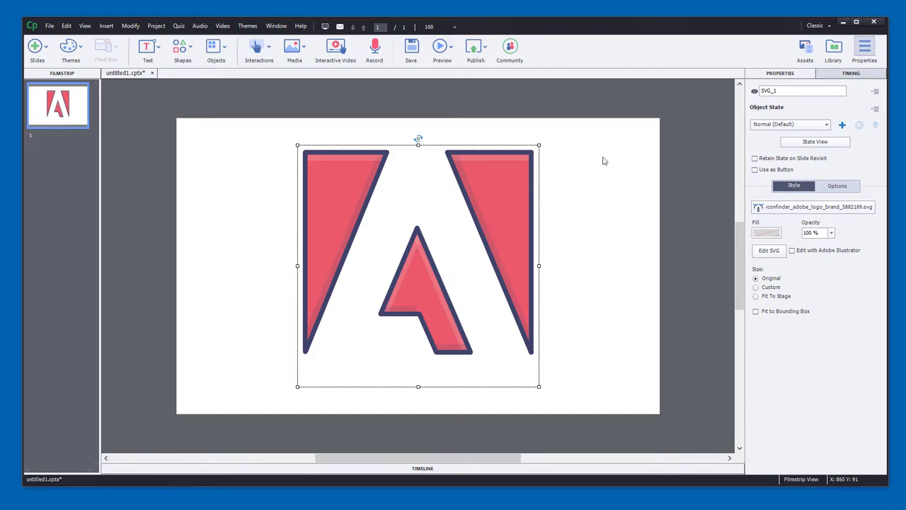
Step: Enable Use as Button for SVG_1 and open its RollOver state in State View
click(754, 169)
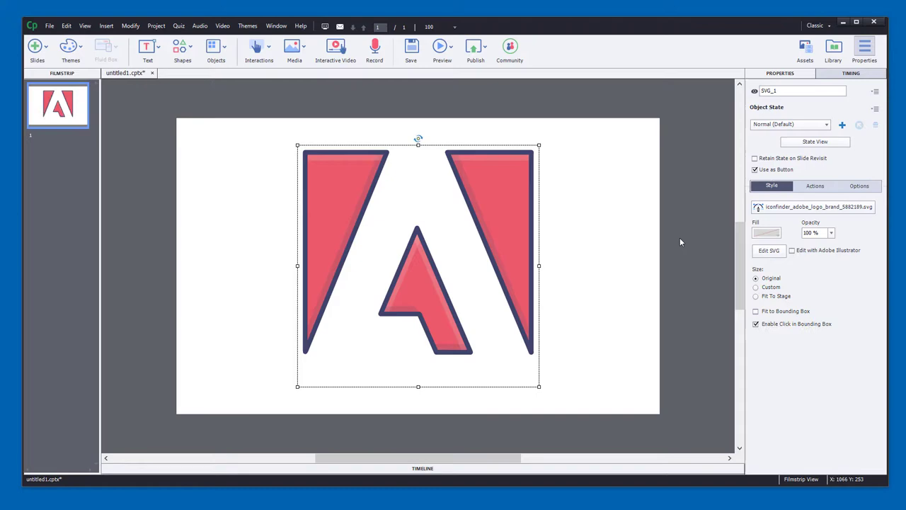
click(815, 142)
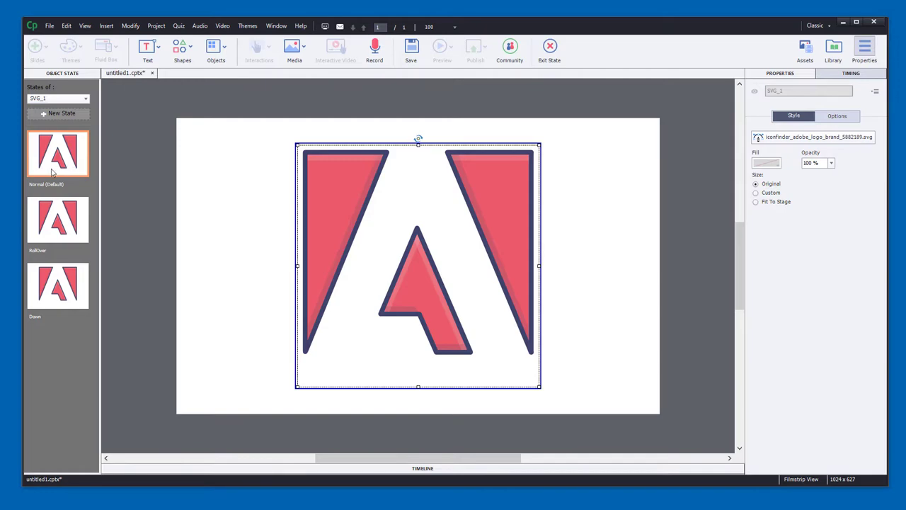
click(64, 224)
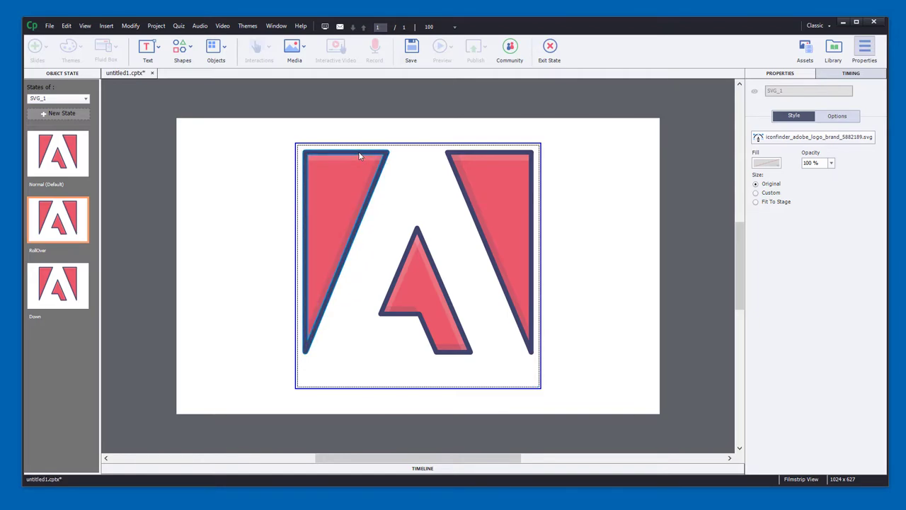
Step: In the RollOver state, colour the left triangle's outline bright red EB163D
click(359, 156)
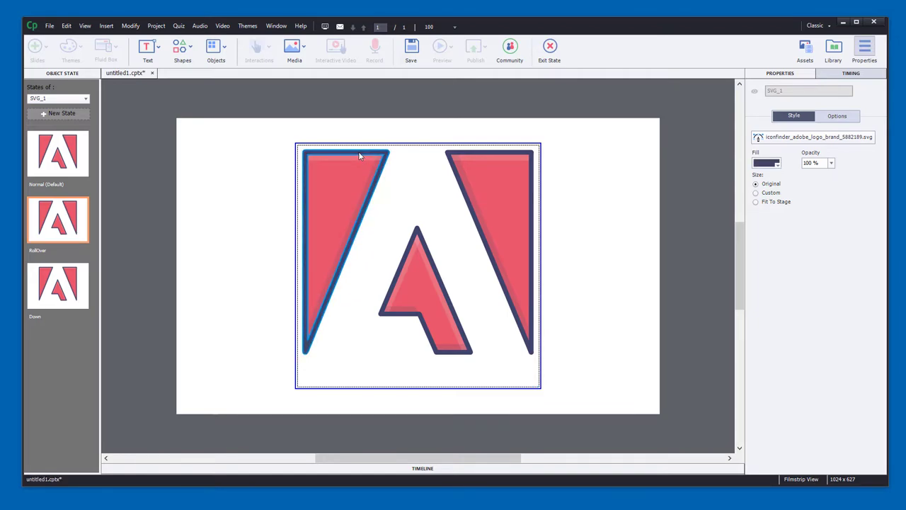
click(764, 163)
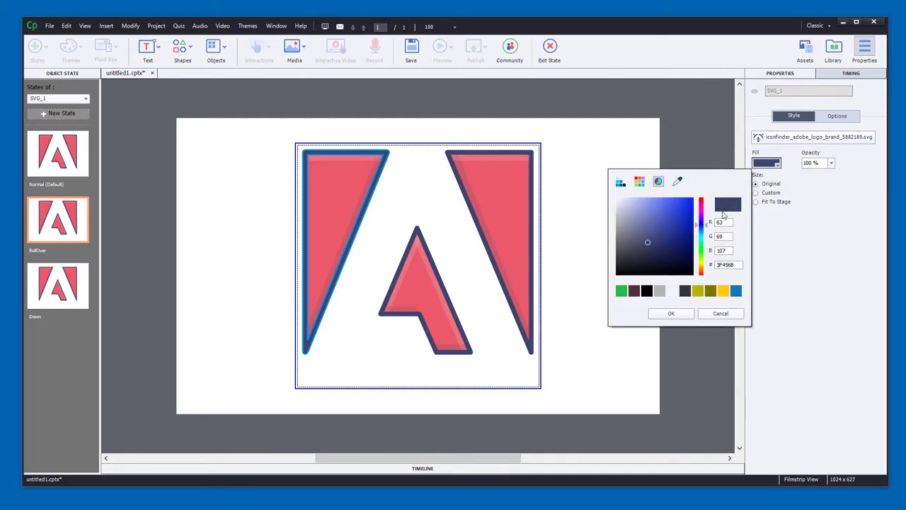
click(701, 203)
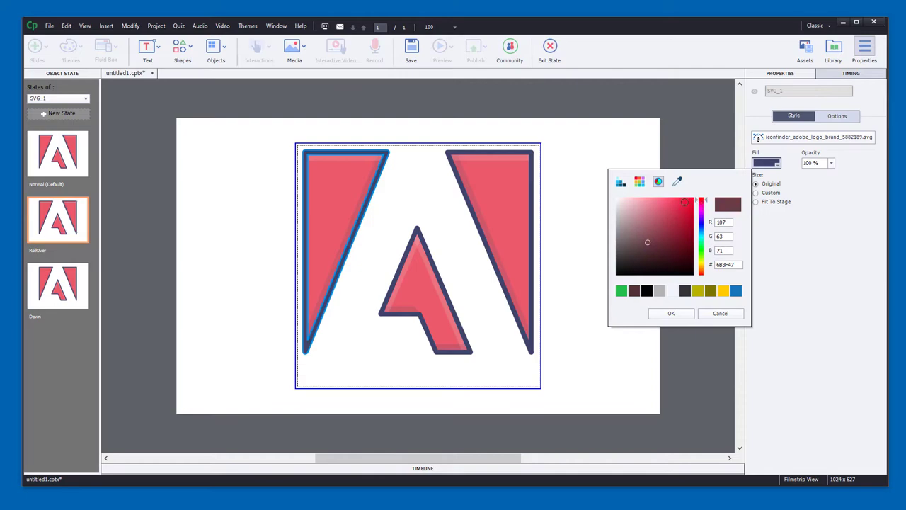
click(686, 204)
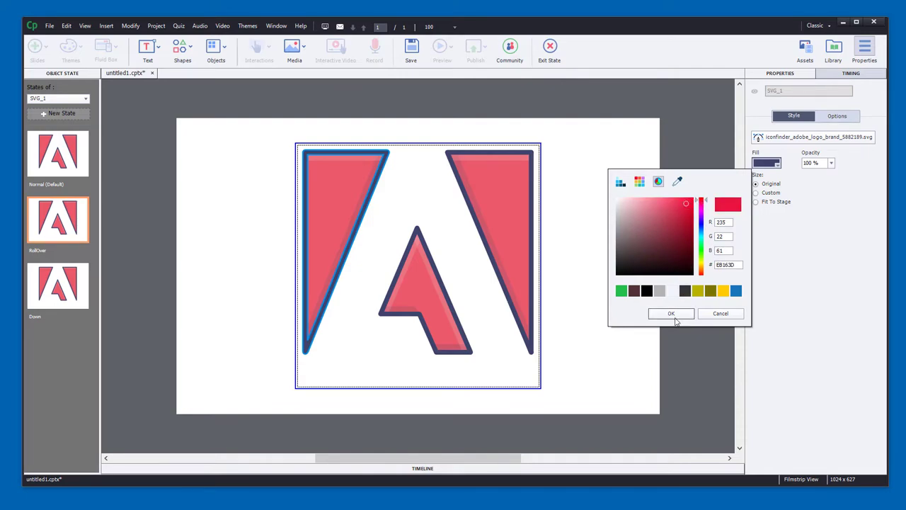
click(670, 314)
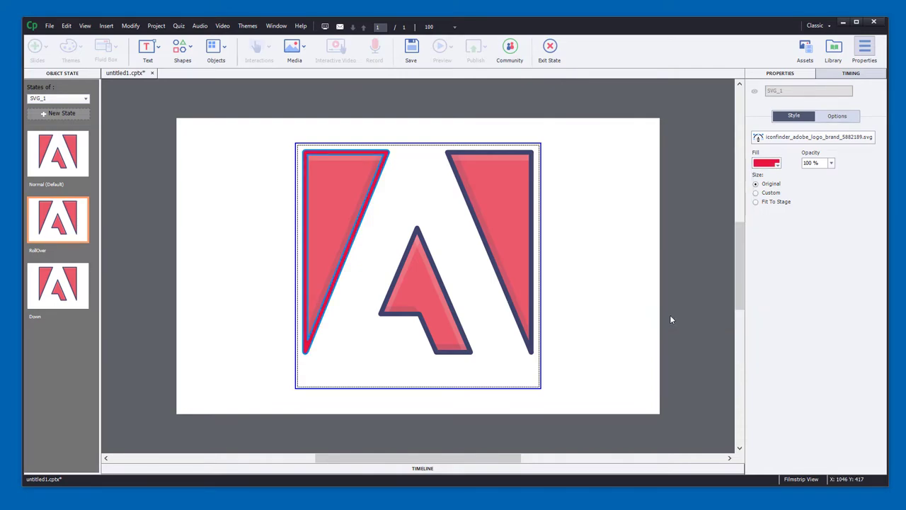
Step: Make the right triangle and middle A outlines red as well
shift+click(457, 154)
click(458, 154)
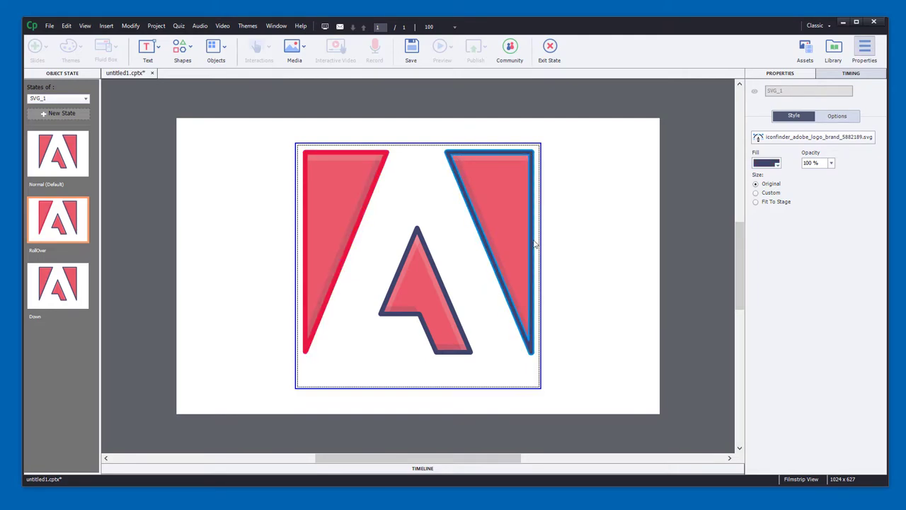
click(766, 163)
click(621, 291)
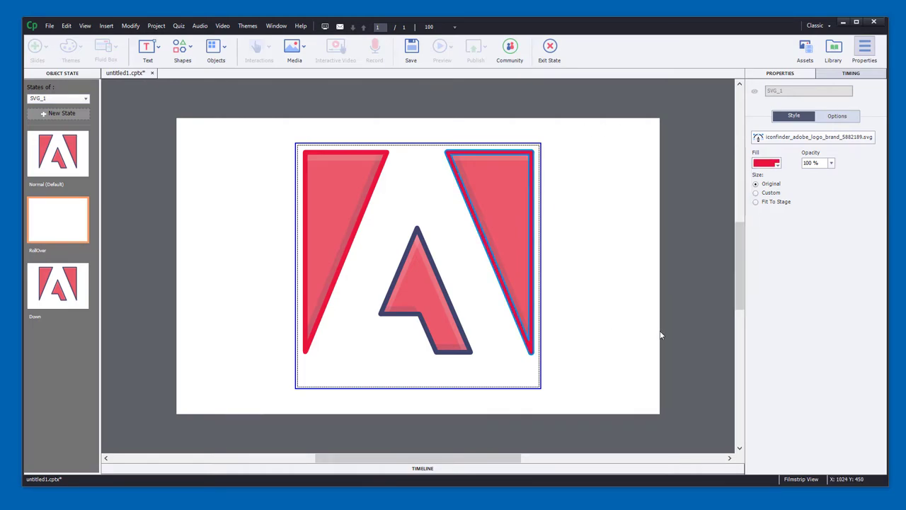
shift+click(439, 284)
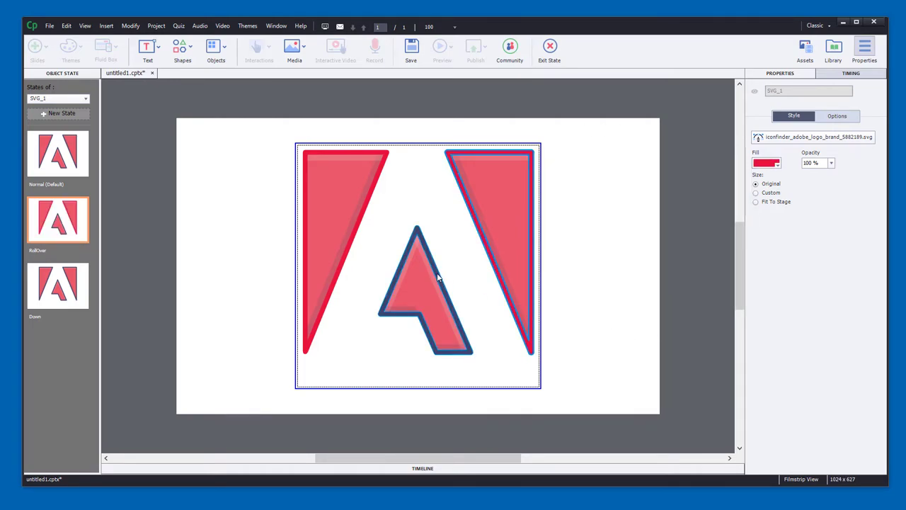
shift+click(520, 250)
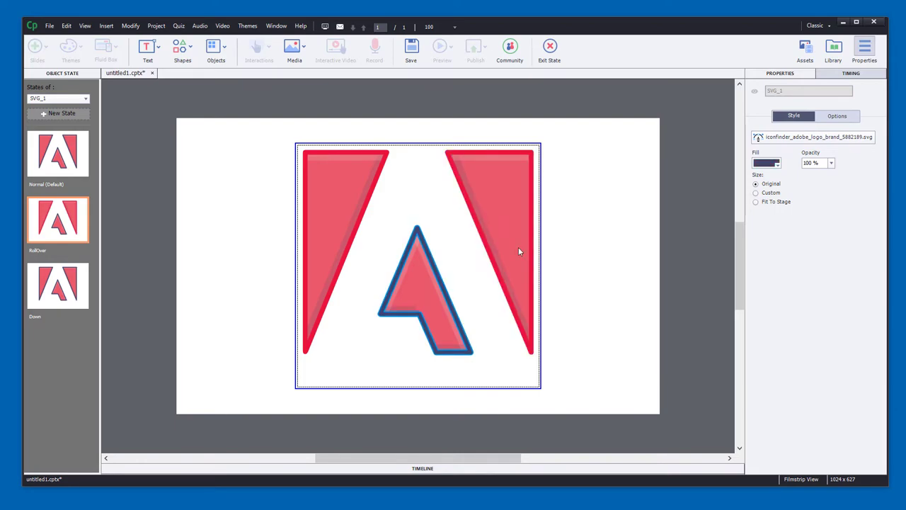
click(767, 163)
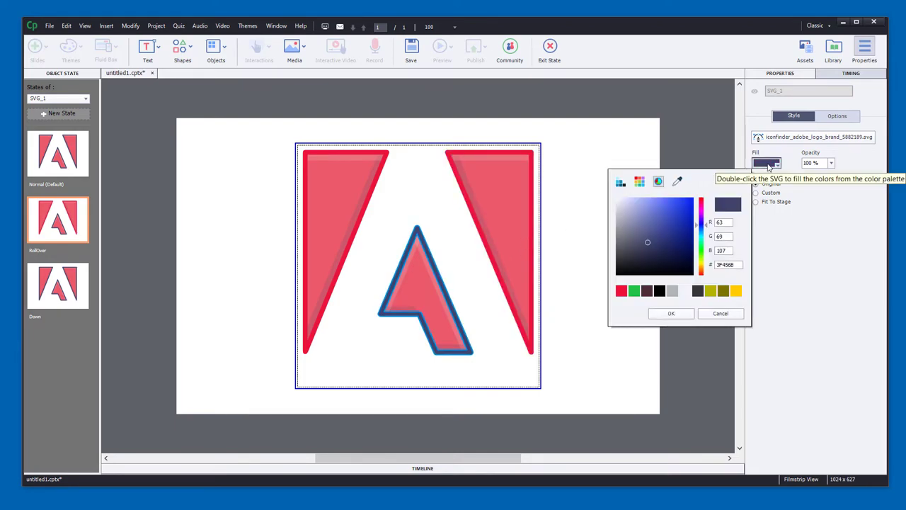
click(621, 291)
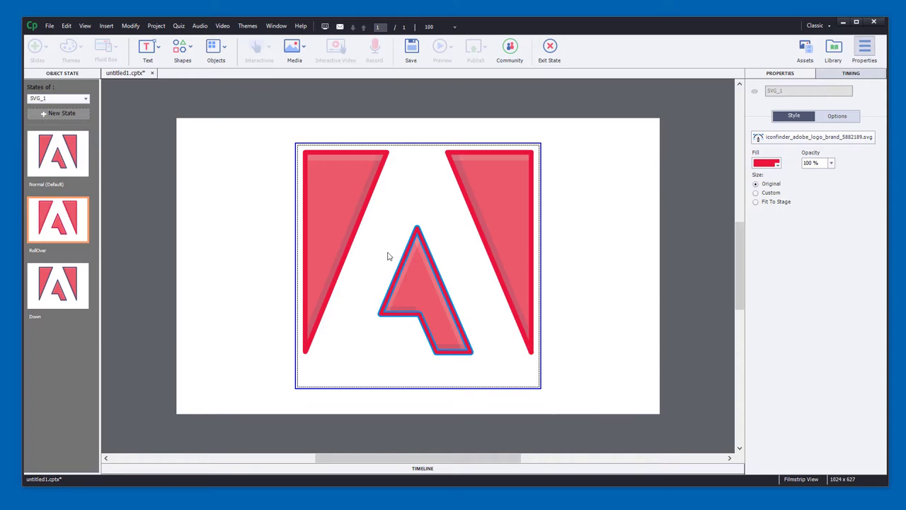
Step: Switch to the Down state and make the left triangle's outline red
click(74, 170)
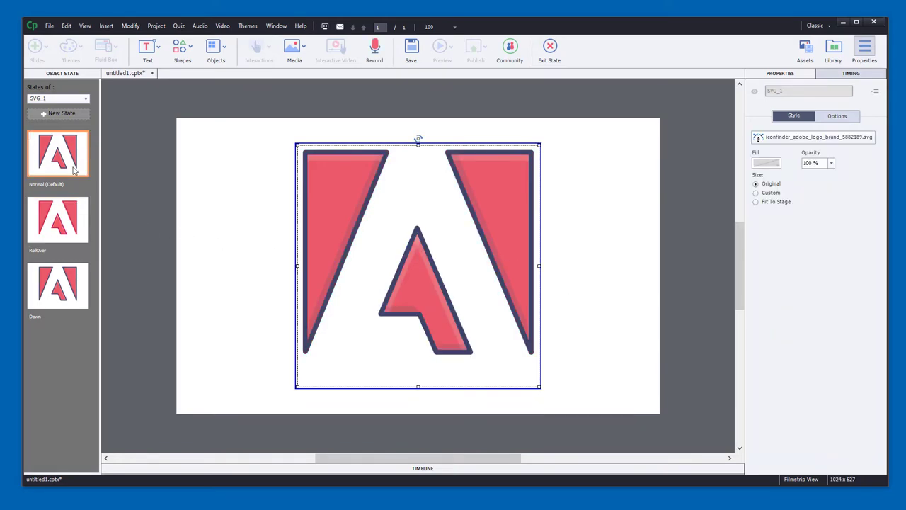
click(67, 212)
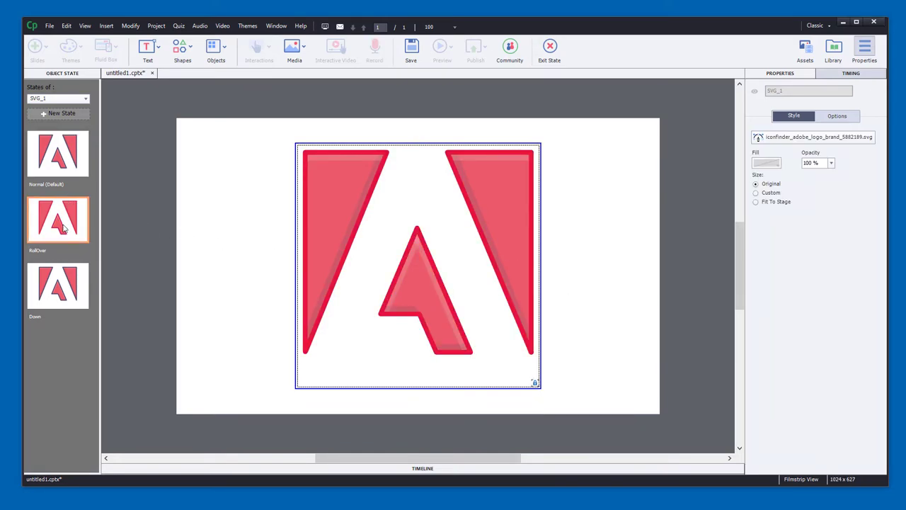
click(65, 286)
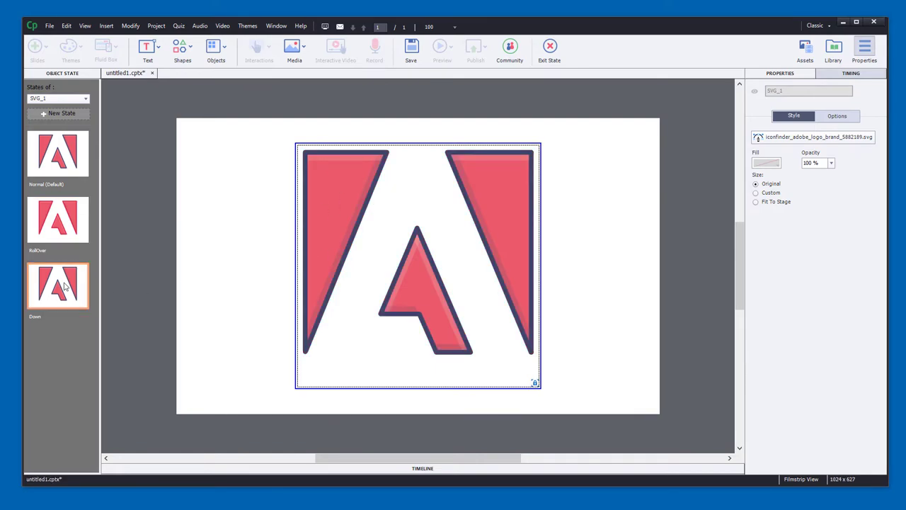
click(368, 195)
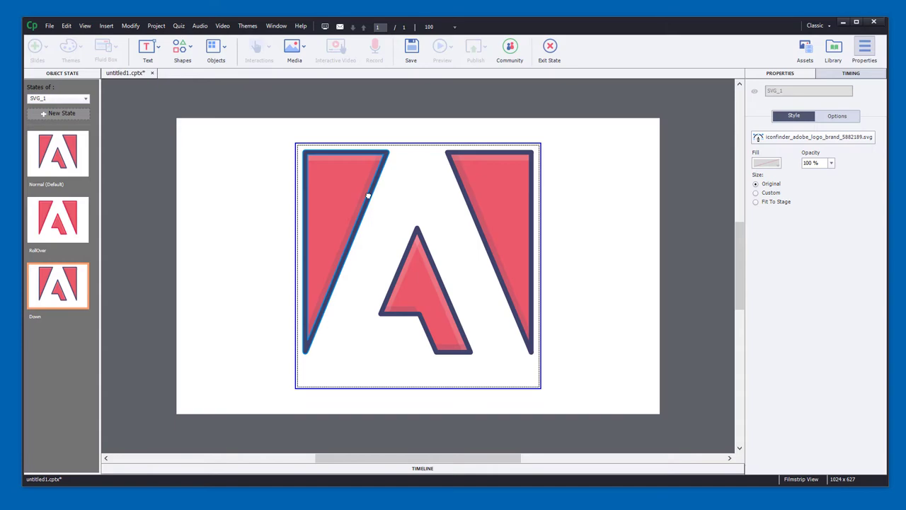
click(372, 198)
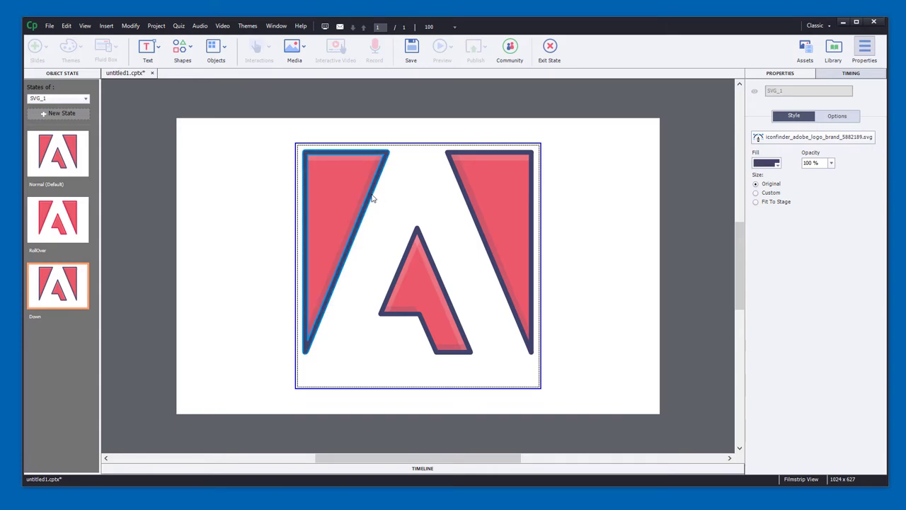
click(767, 163)
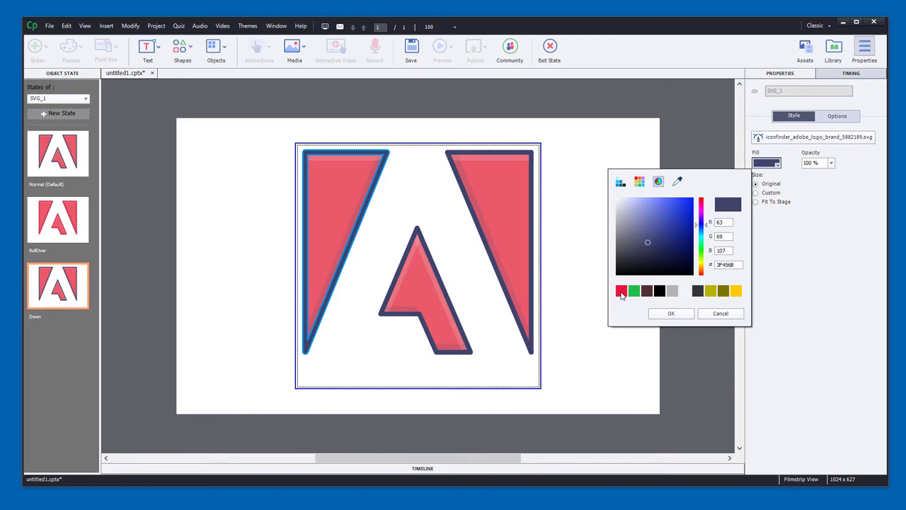
click(621, 292)
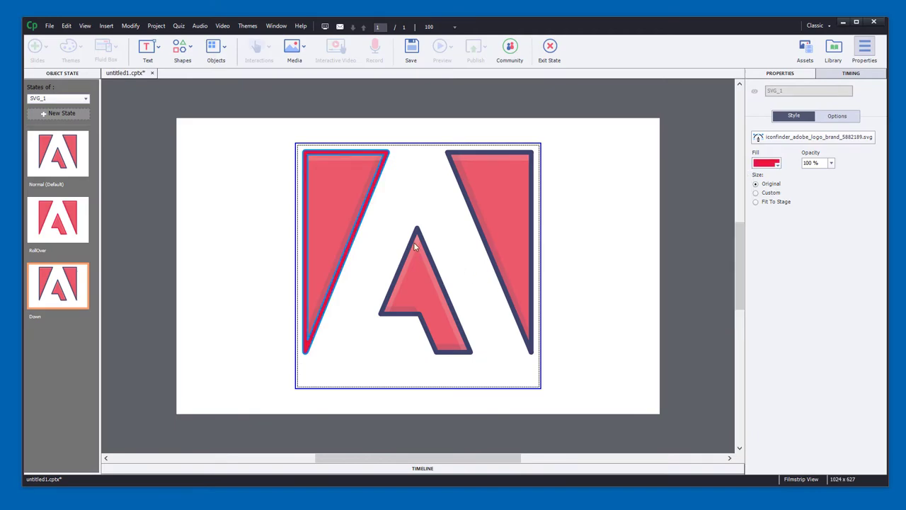
Step: In the Down state, fill the right and left triangles dark maroon
click(358, 208)
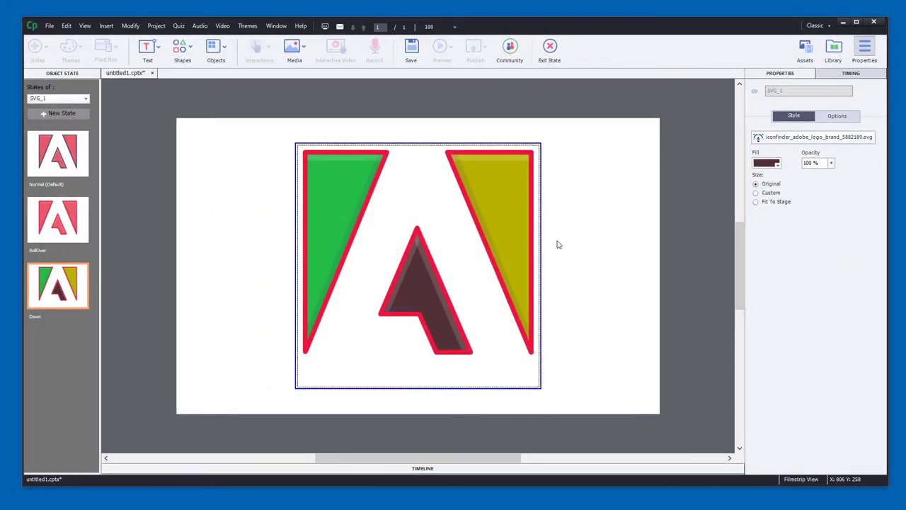
click(507, 180)
click(773, 164)
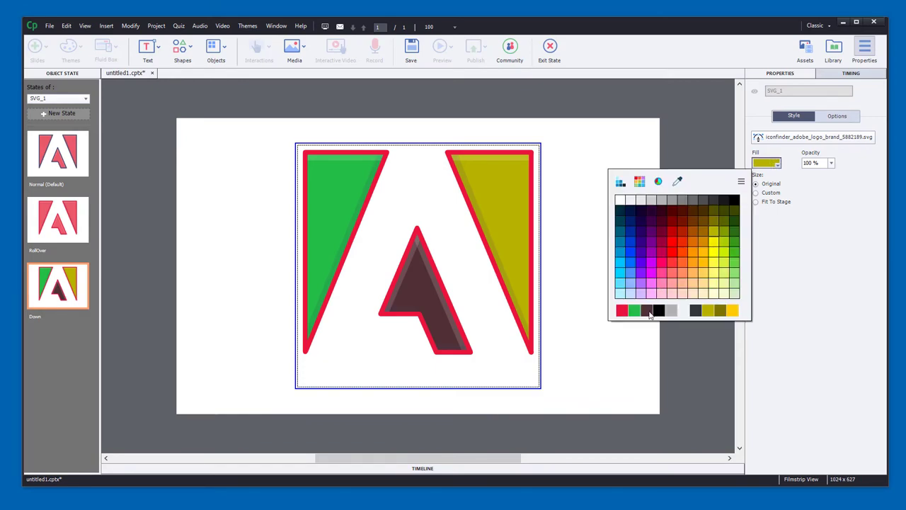
click(646, 315)
click(326, 215)
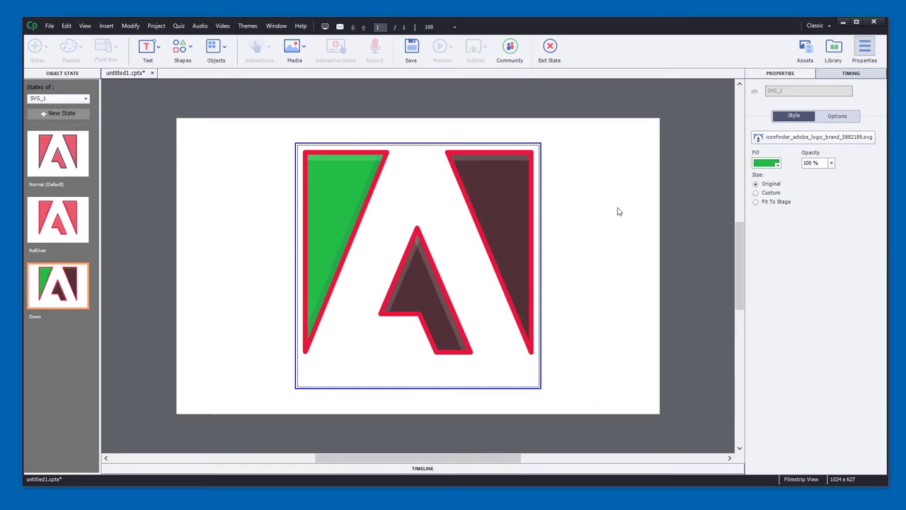
click(773, 164)
click(621, 288)
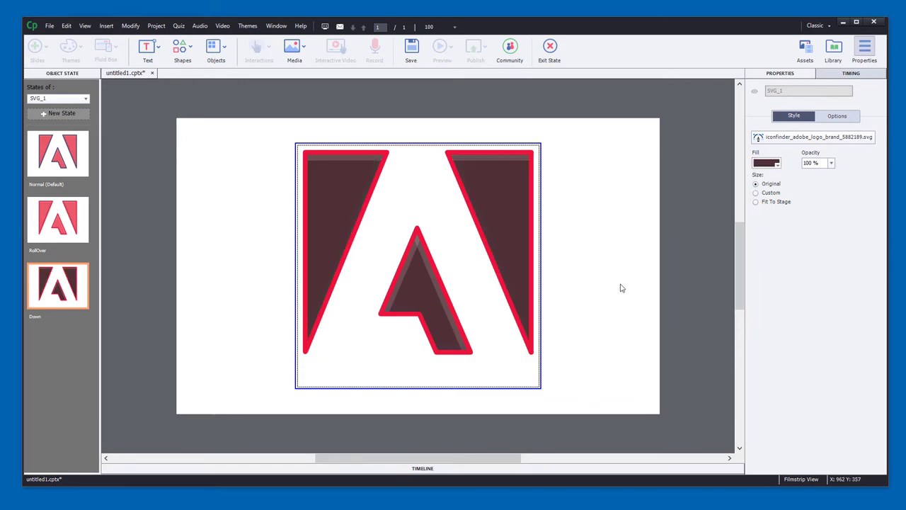
Step: Review the Normal, RollOver and Down states, then exit state editing
click(72, 151)
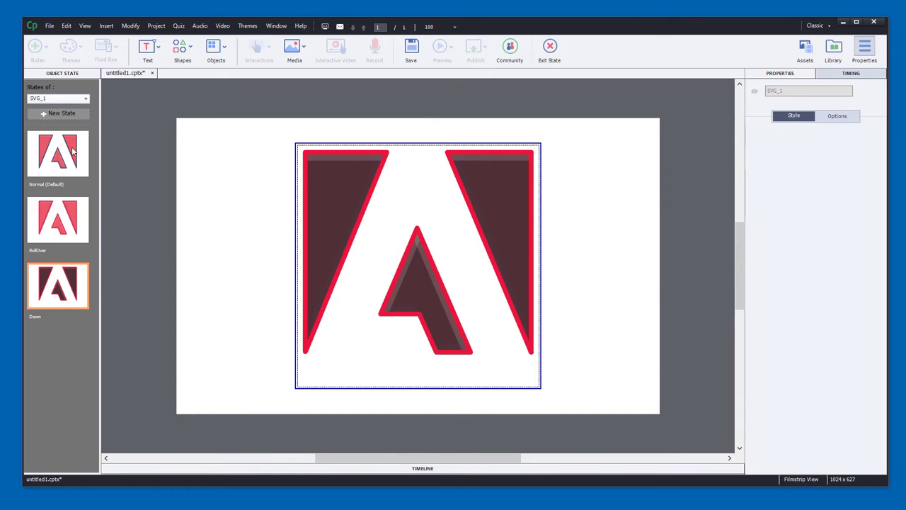
click(71, 210)
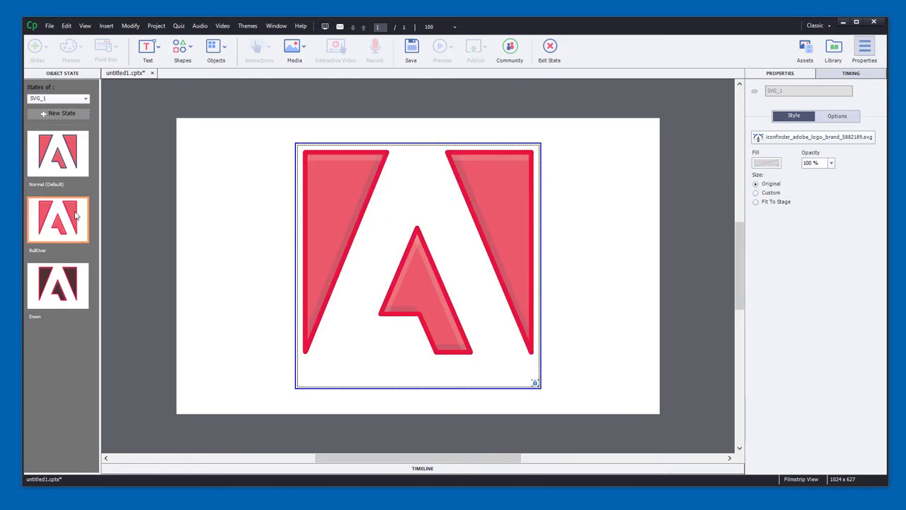
click(62, 294)
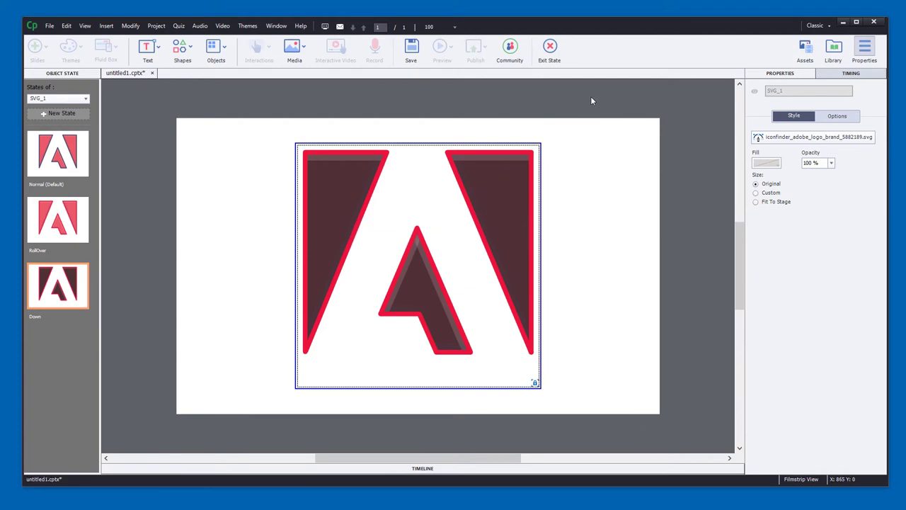
click(550, 50)
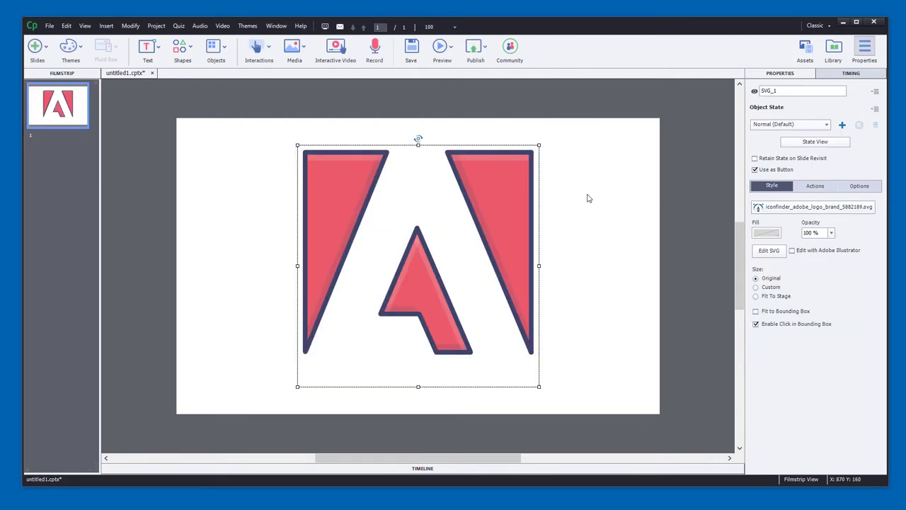
Step: Preview the project as HTML5 in Browser from the Preview menu
click(450, 48)
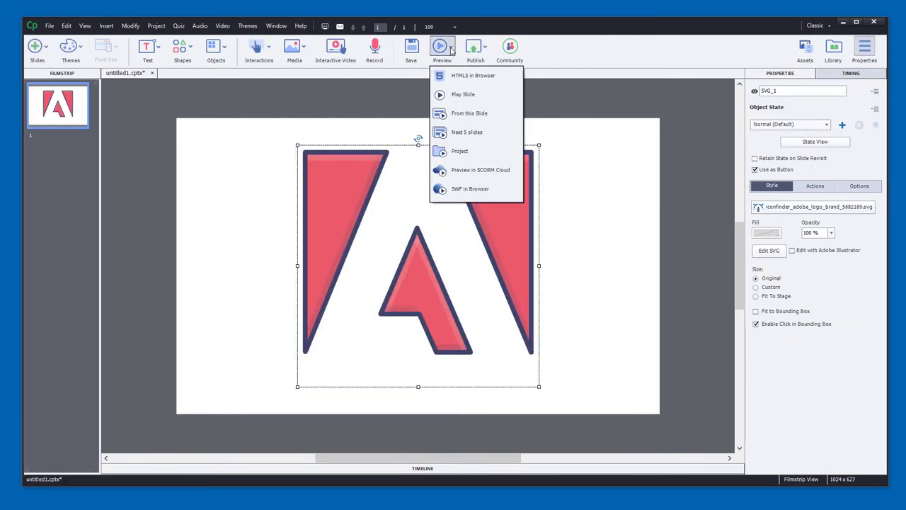
click(449, 83)
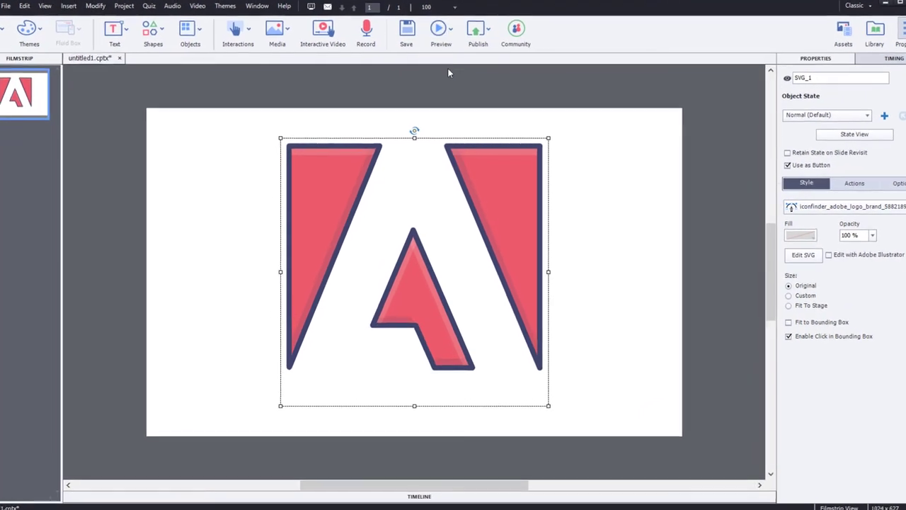